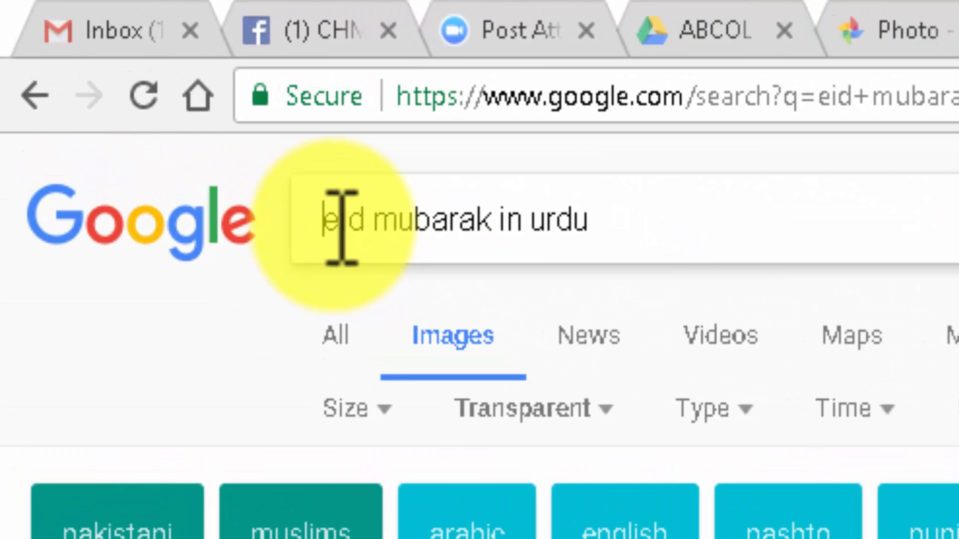
- Examine the image search for "eid mubarak in urdu" and the colour filter options that limit results to transparent images
left_click_drag(120, 81, 168, 81)
left_click_drag(464, 226, 616, 227)
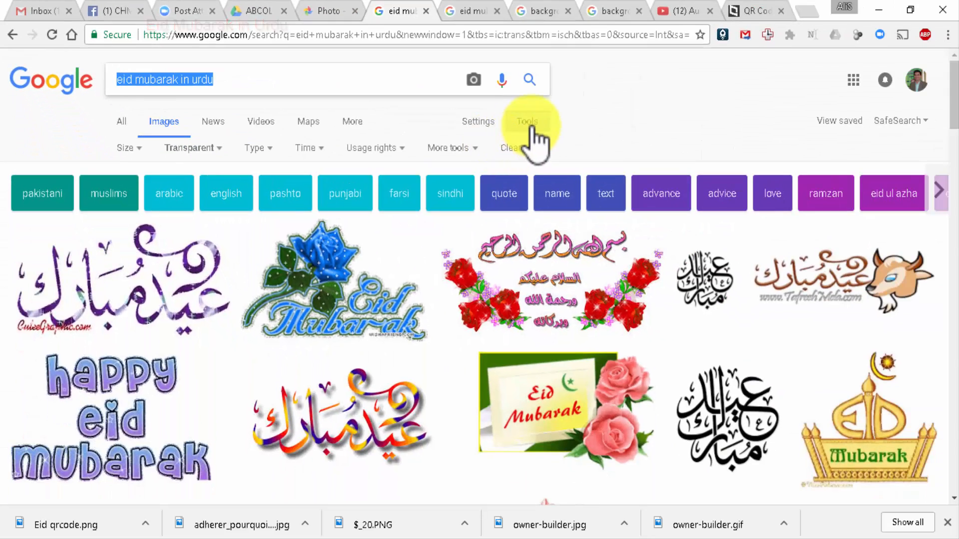
left_click(901, 212)
left_click(529, 125)
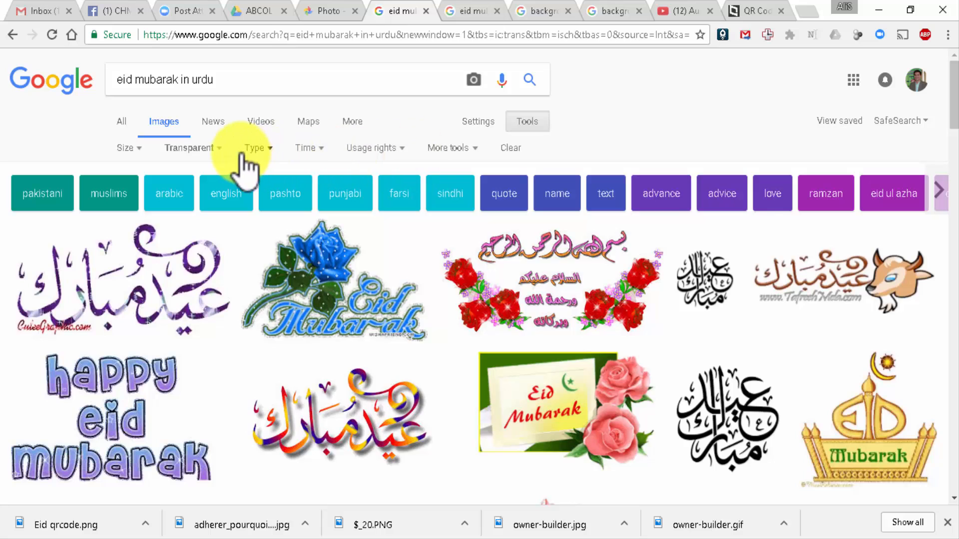
left_click(220, 149)
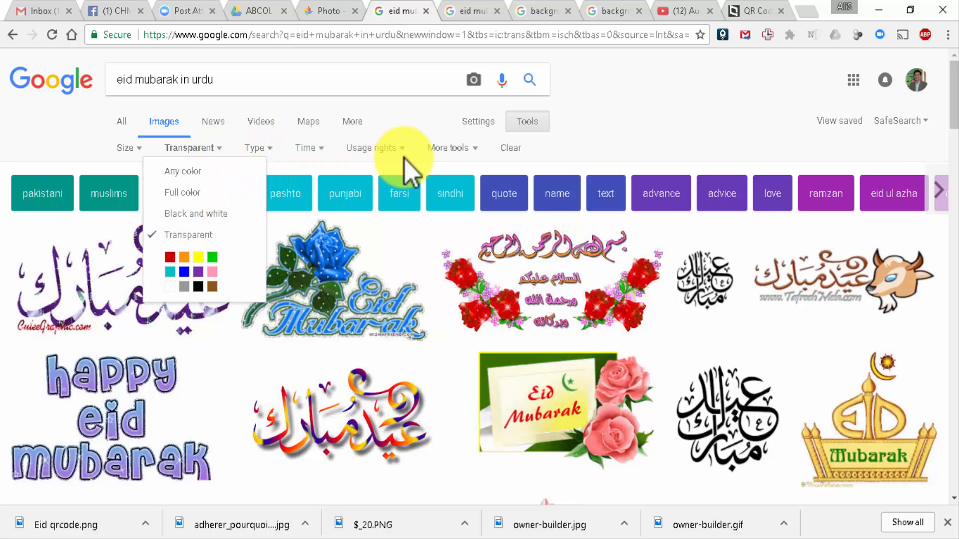
left_click(569, 153)
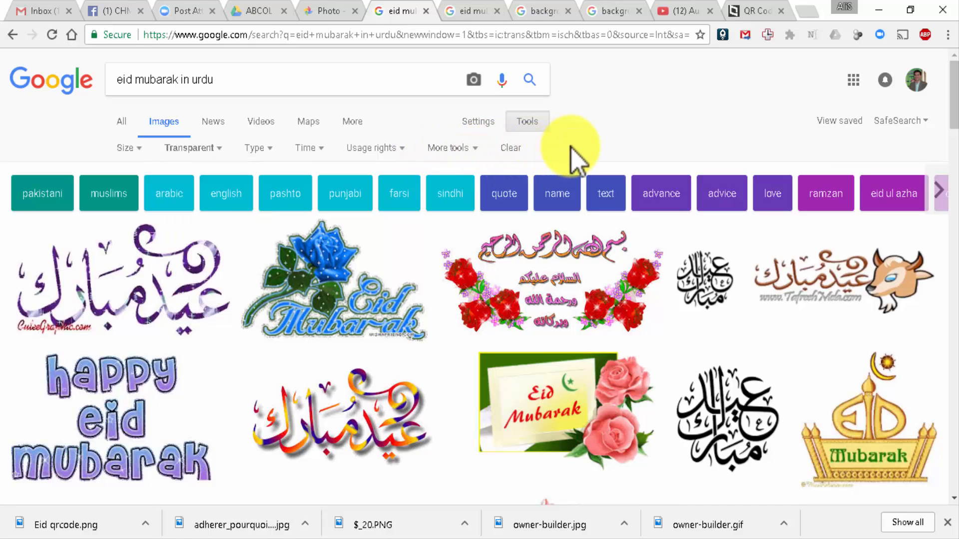
- Examine the "eid mubarak in english" image search and its transparent colour filter
left_click(460, 13)
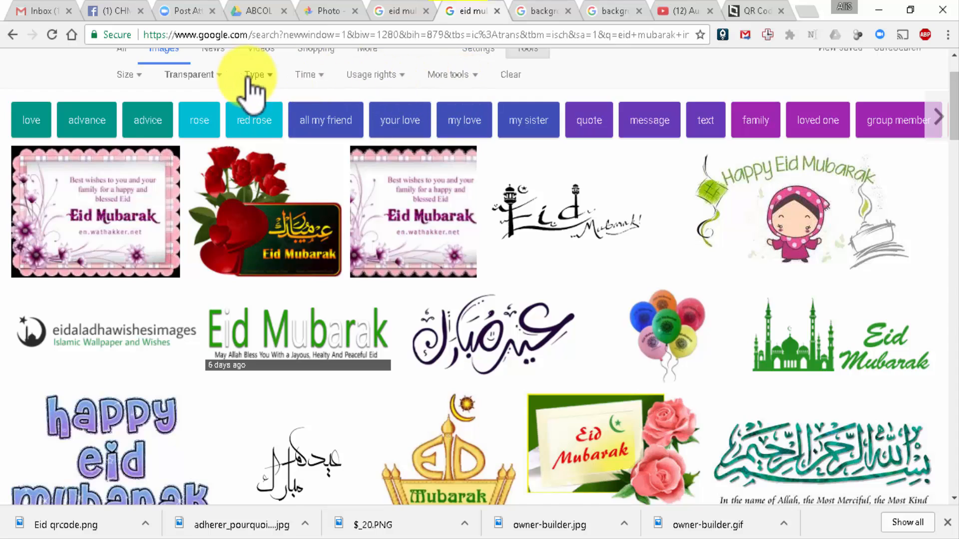
scroll(240, 85, "up", 2)
left_click_drag(118, 79, 233, 79)
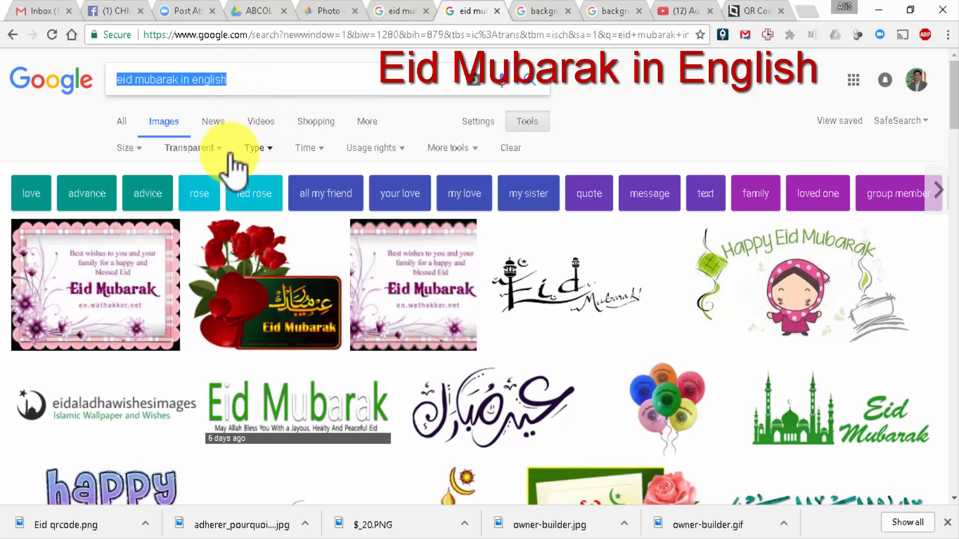
left_click(212, 154)
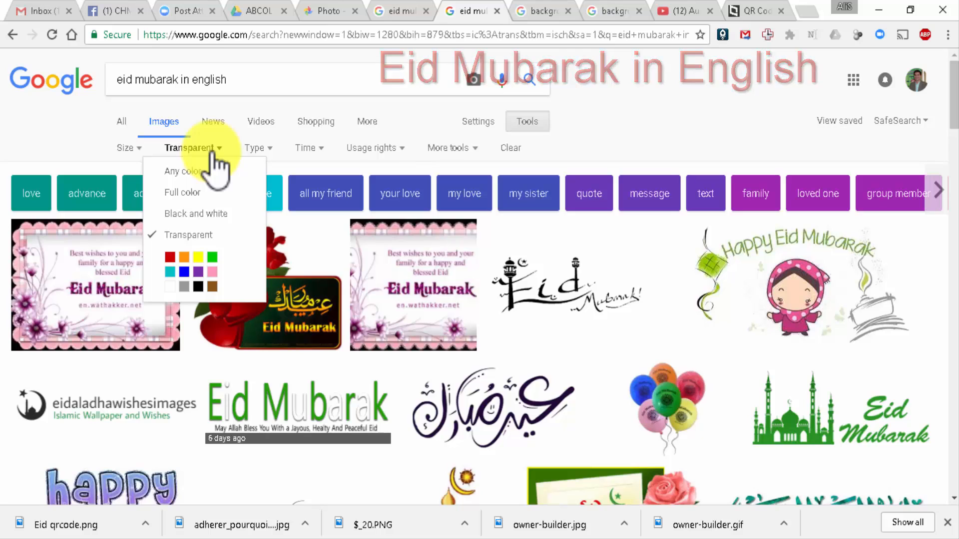
left_click(211, 152)
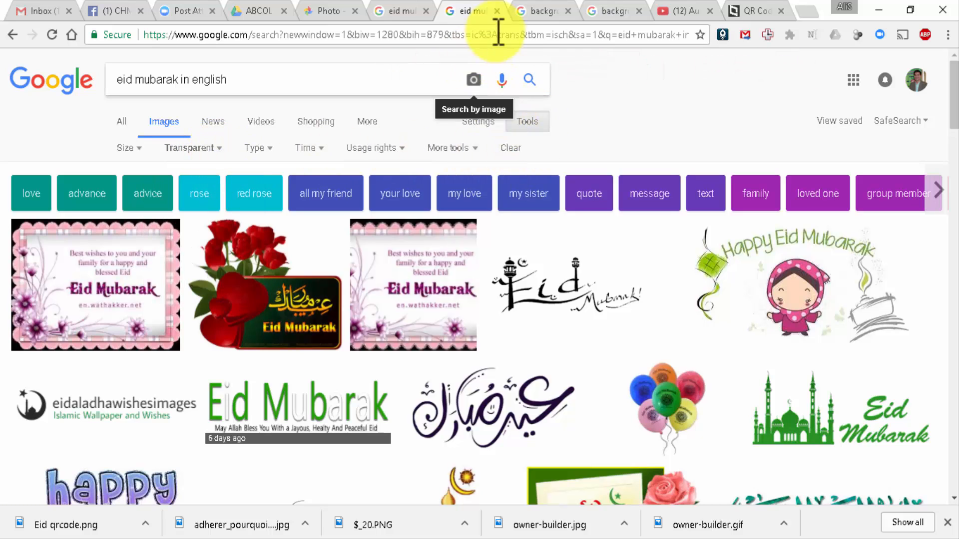
- Review the usage rights filter options on the "background" image search
left_click(539, 12)
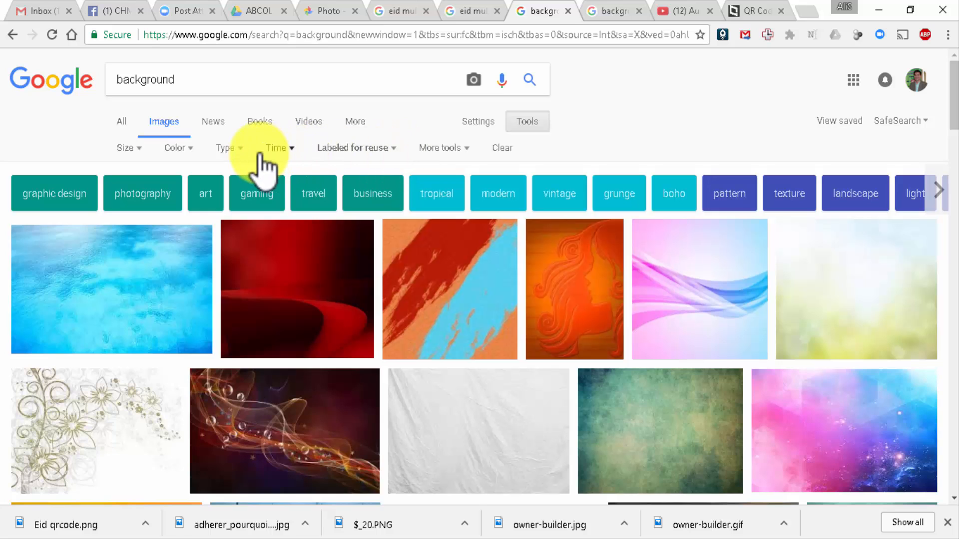
left_click(383, 149)
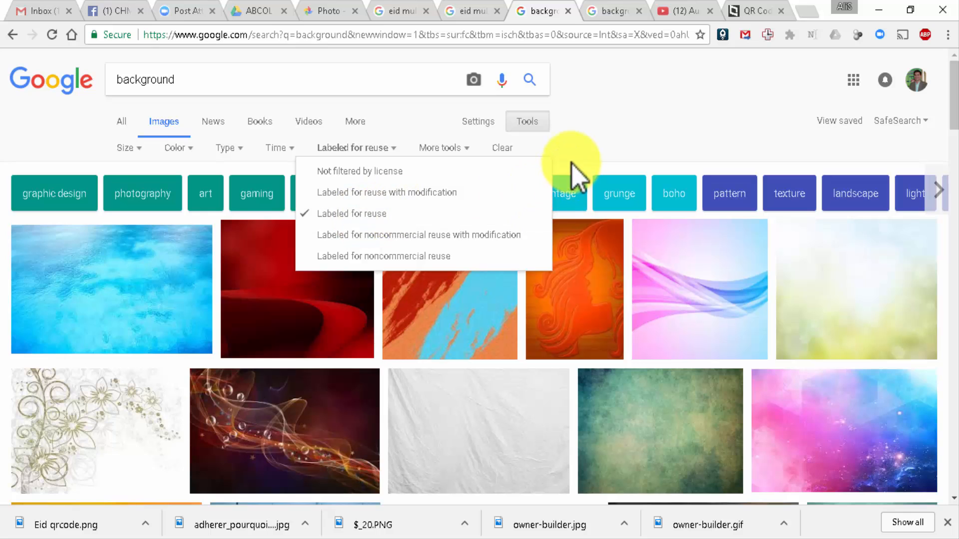
left_click(570, 138)
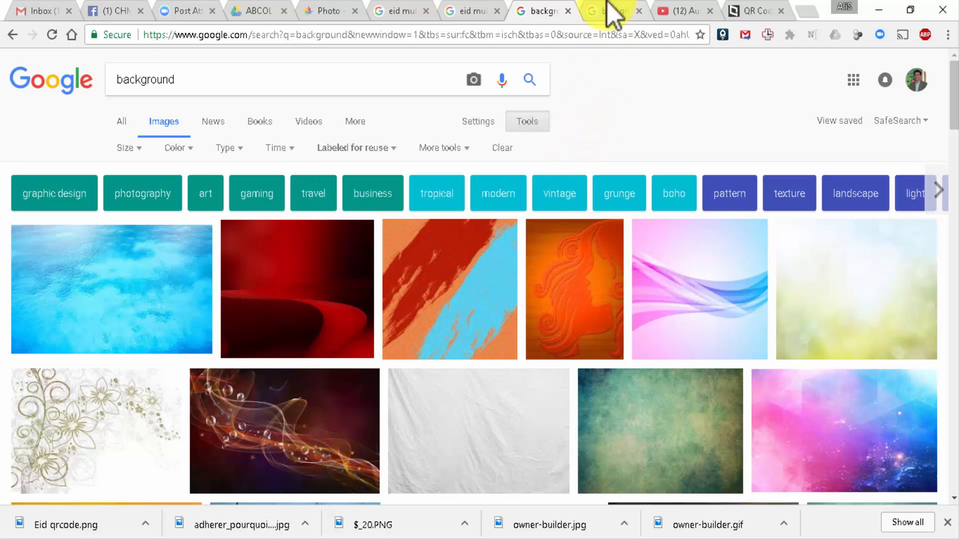
- Close the duplicate background search page and reload the QR Code Generator page to clear its download dialog
left_click(639, 11)
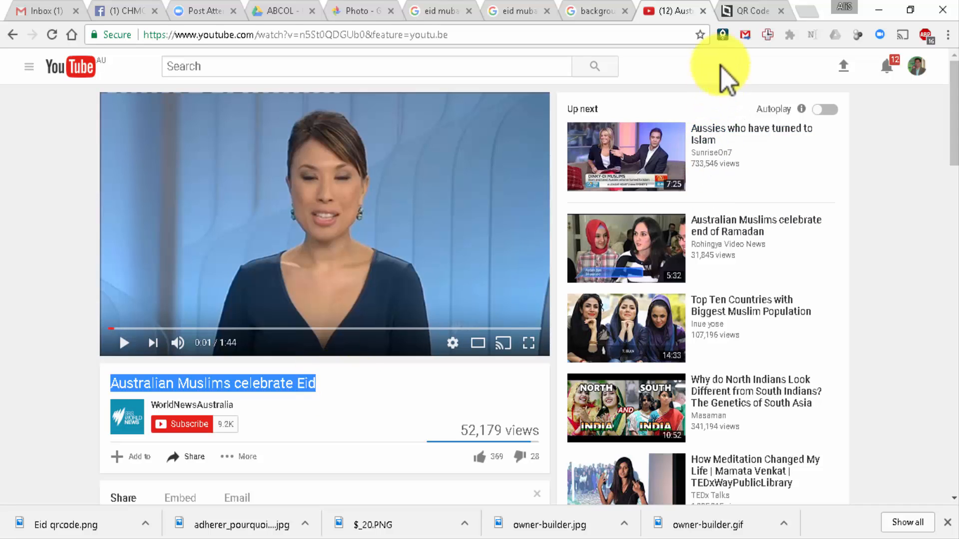
left_click(743, 15)
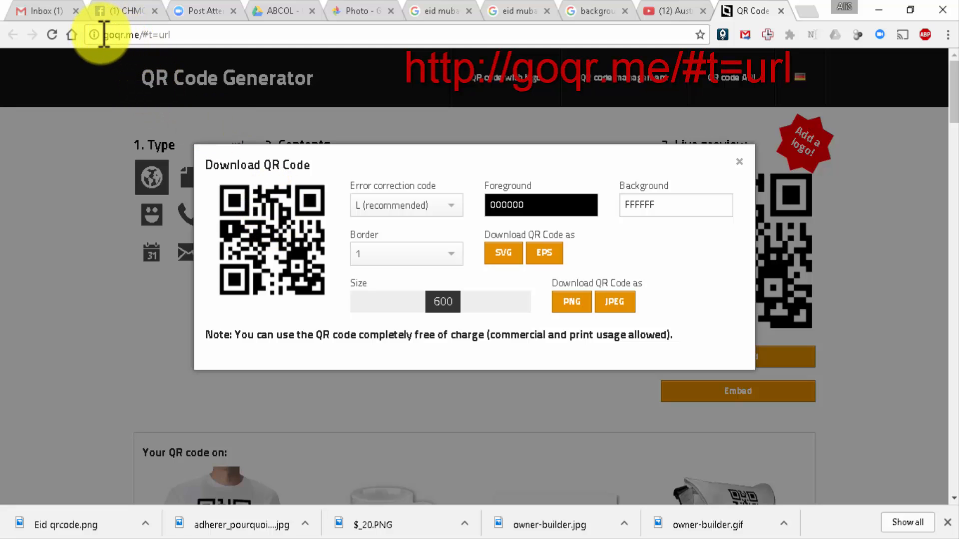
key("F5")
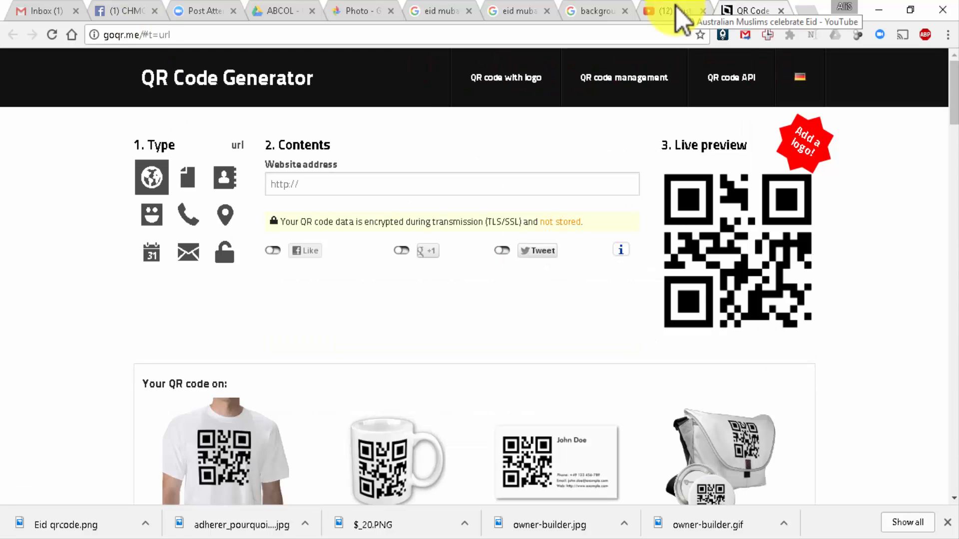
- Preview images in the "background" search results and copy the red curved background image from Pixabay
left_click(582, 12)
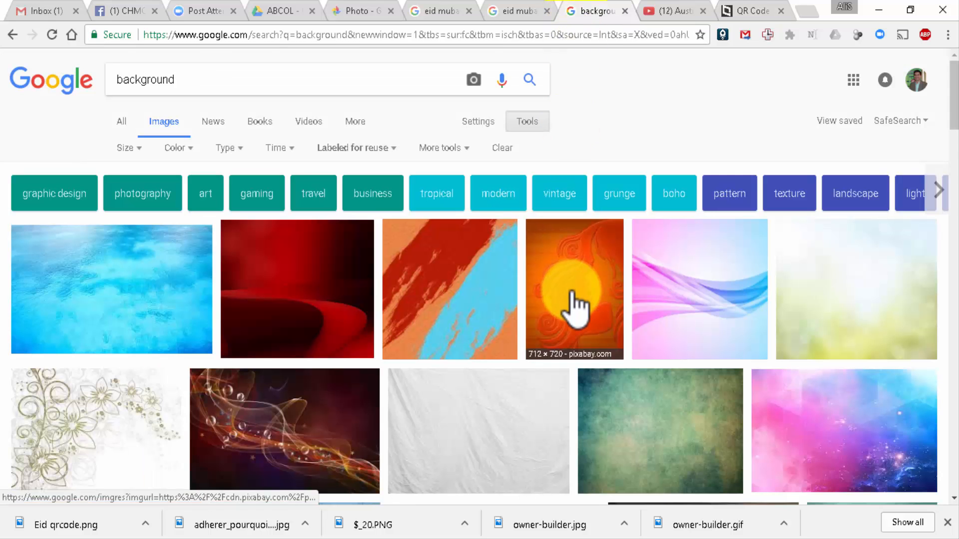
scroll(572, 300, "down", 3)
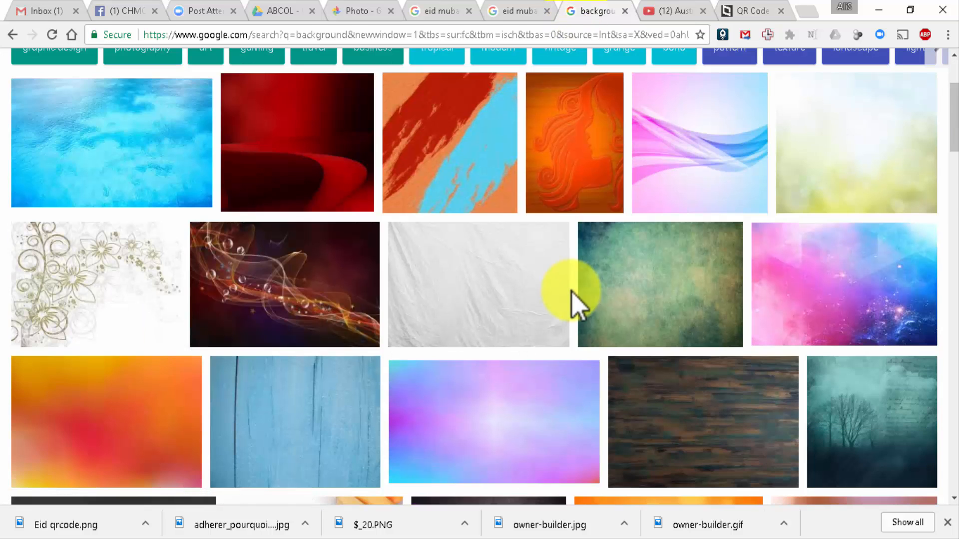
left_click(355, 300)
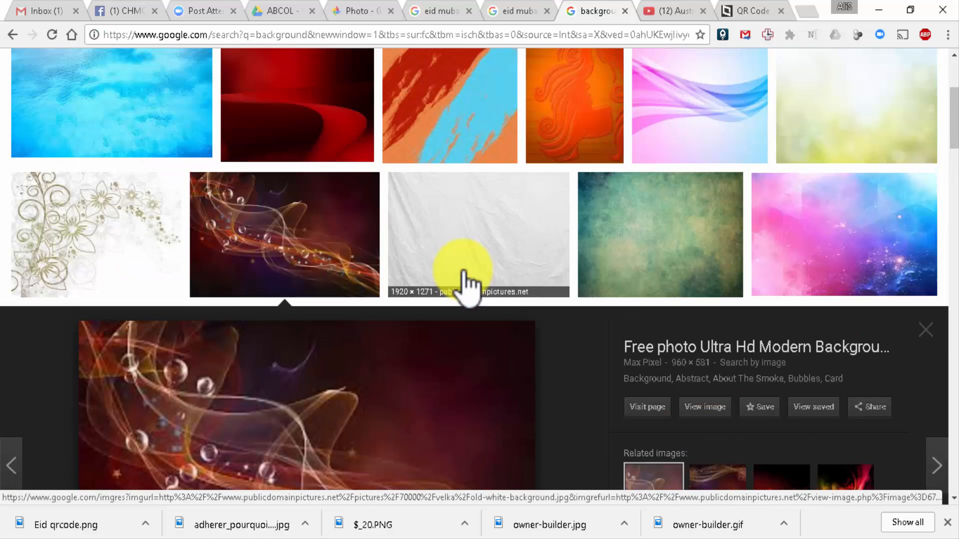
scroll(463, 272, "up", 2)
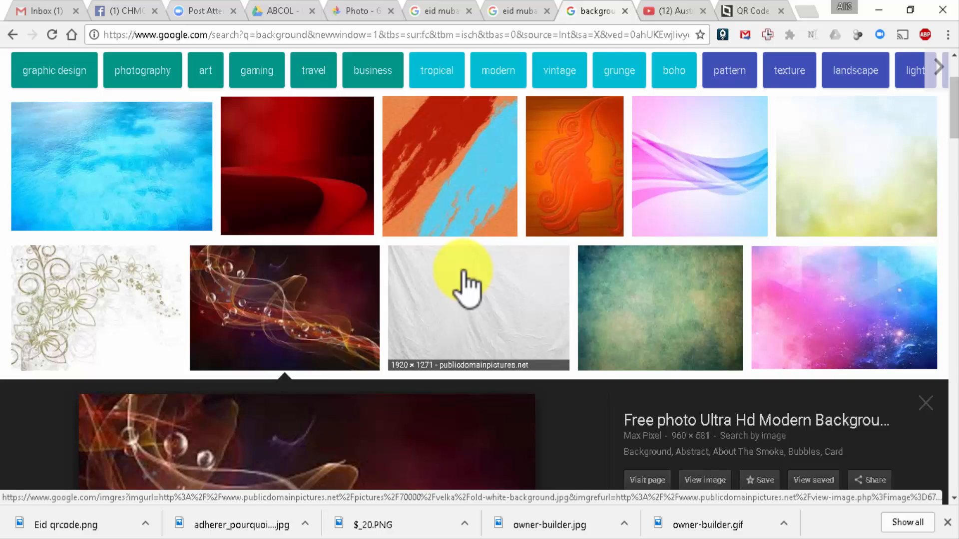
left_click(359, 176)
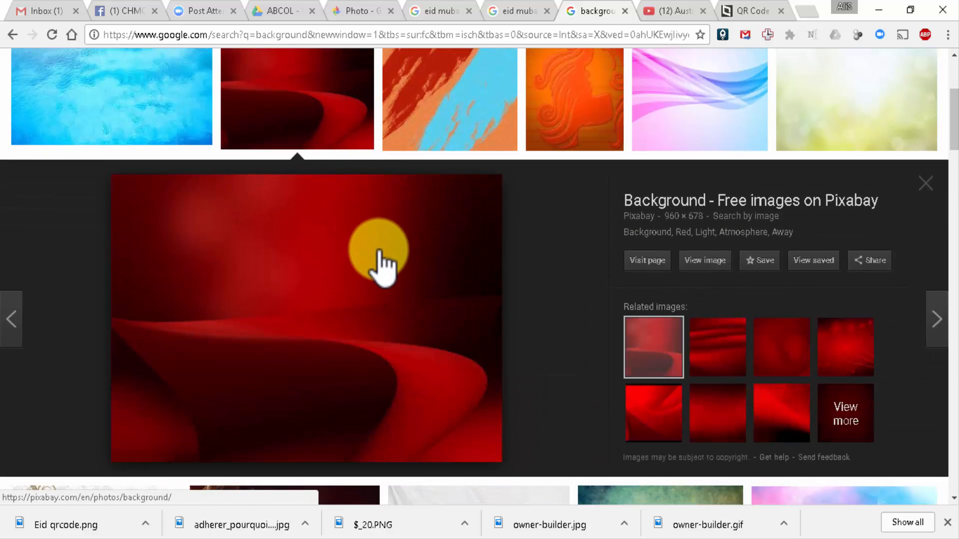
right_click(379, 251)
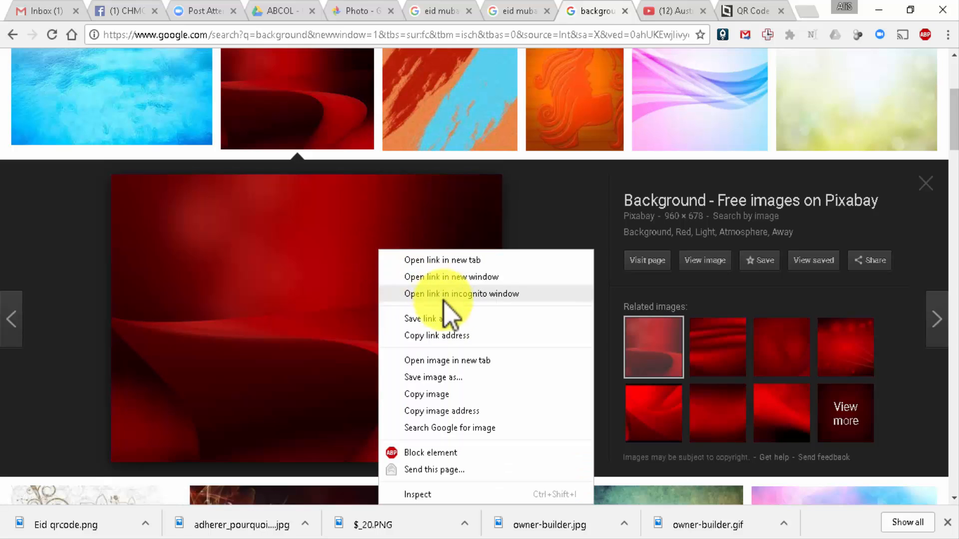
left_click(474, 395)
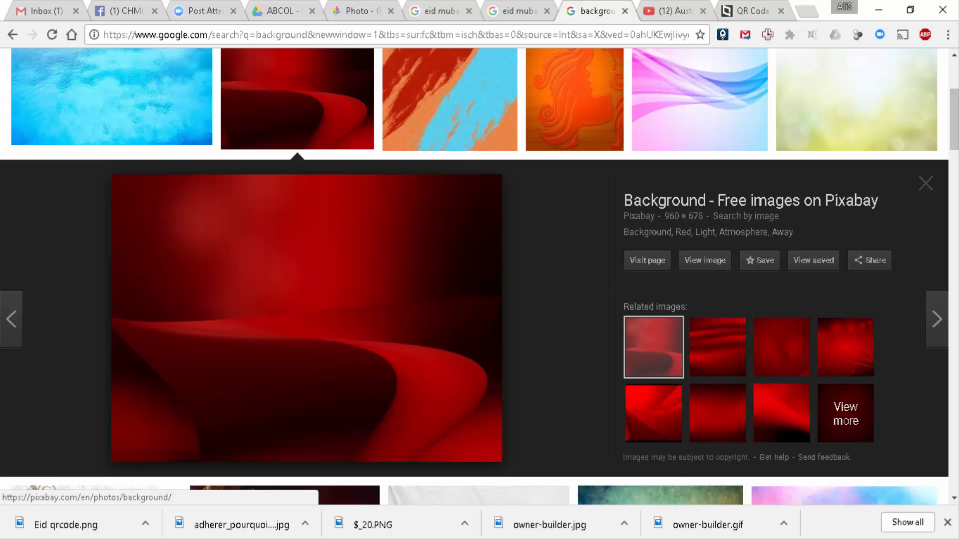
- Switch to PowerPoint, paste the red background onto blank slide 1, and fit it to cover the slide exactly
key("alt+Tab")
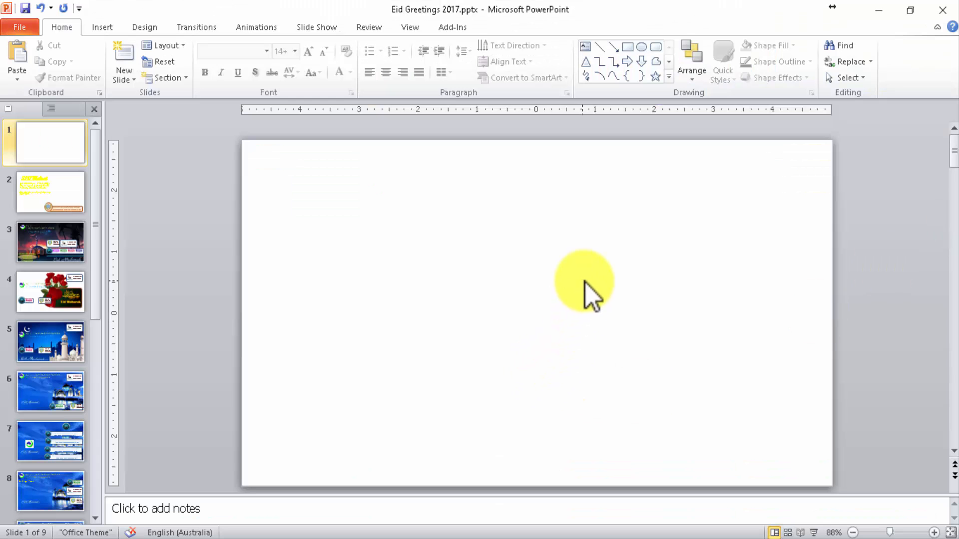
key("ctrl+v")
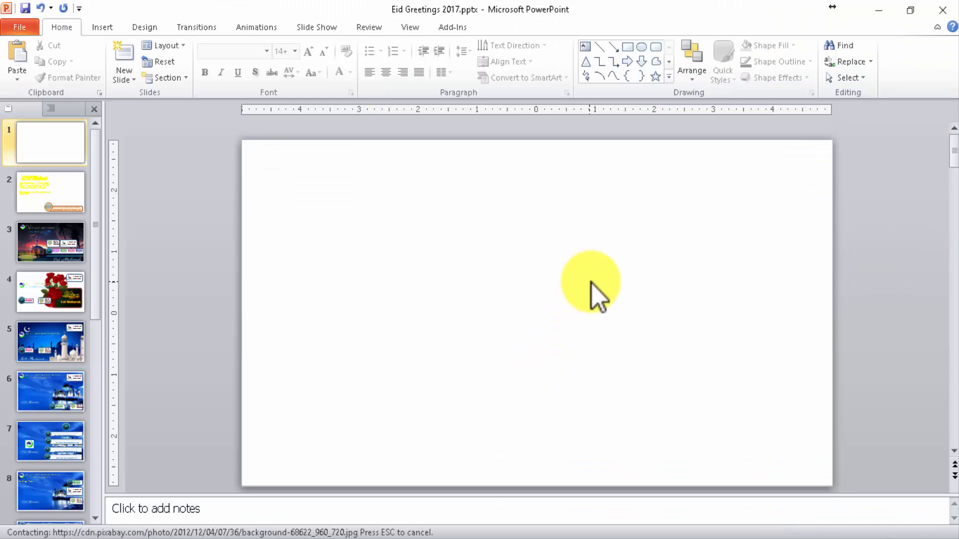
left_click_drag(613, 272, 612, 394)
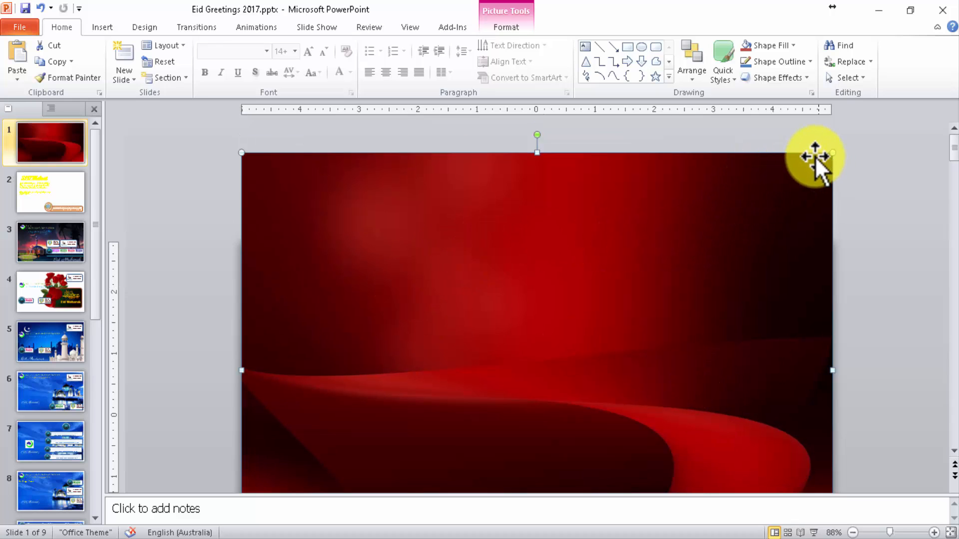
left_click_drag(538, 154, 530, 253)
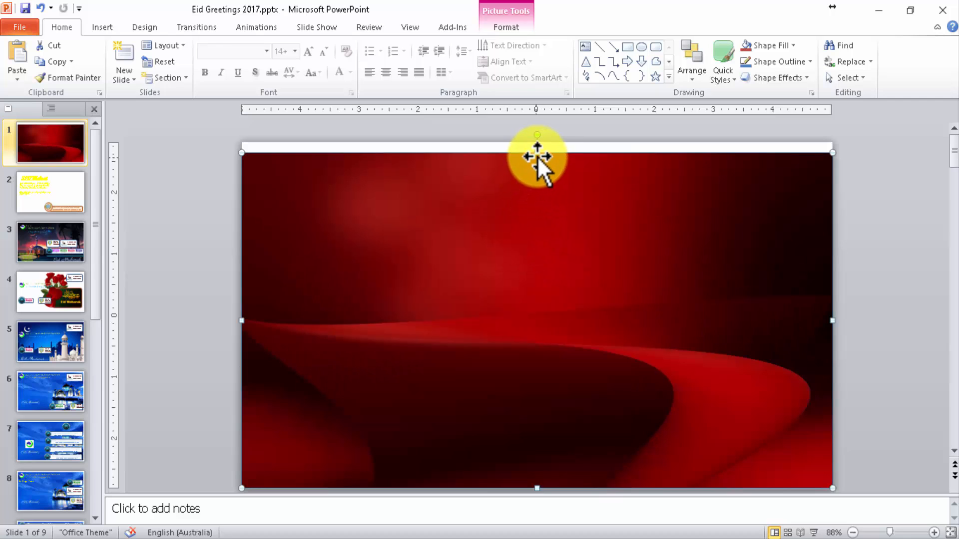
left_click_drag(538, 150, 540, 142)
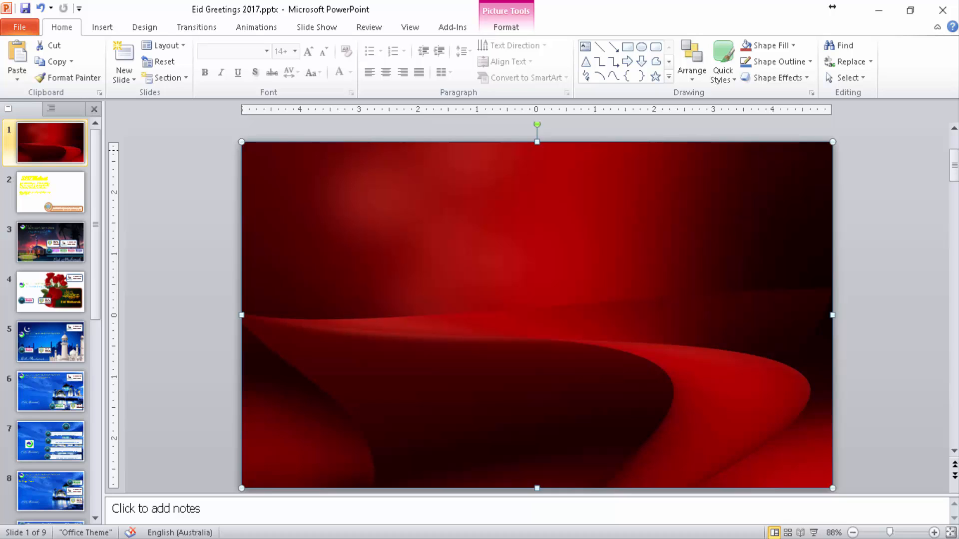
- Switch back to Chrome and copy the black Openclipart Eid Mubarak calligraphy from the "eid mubarak in urdu" image results
key("alt+Tab")
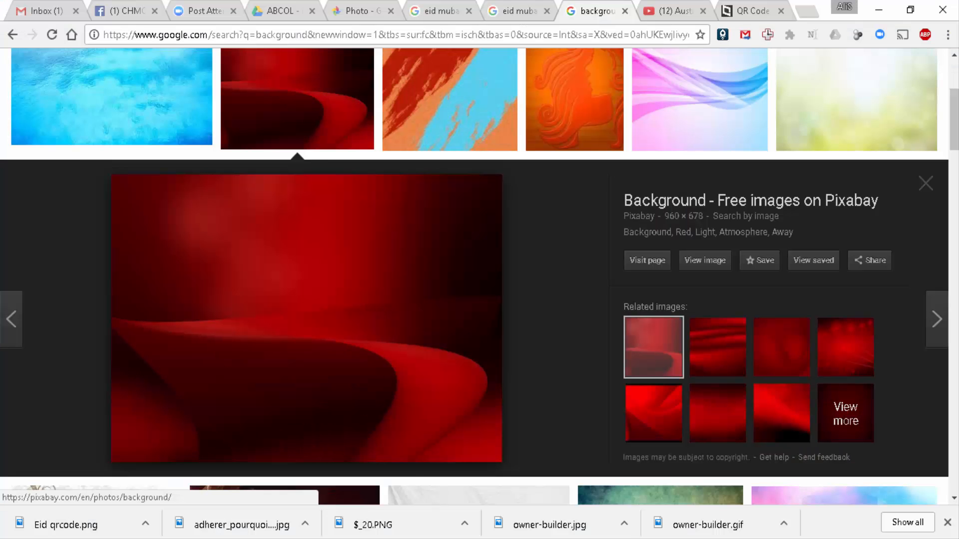
left_click(433, 10)
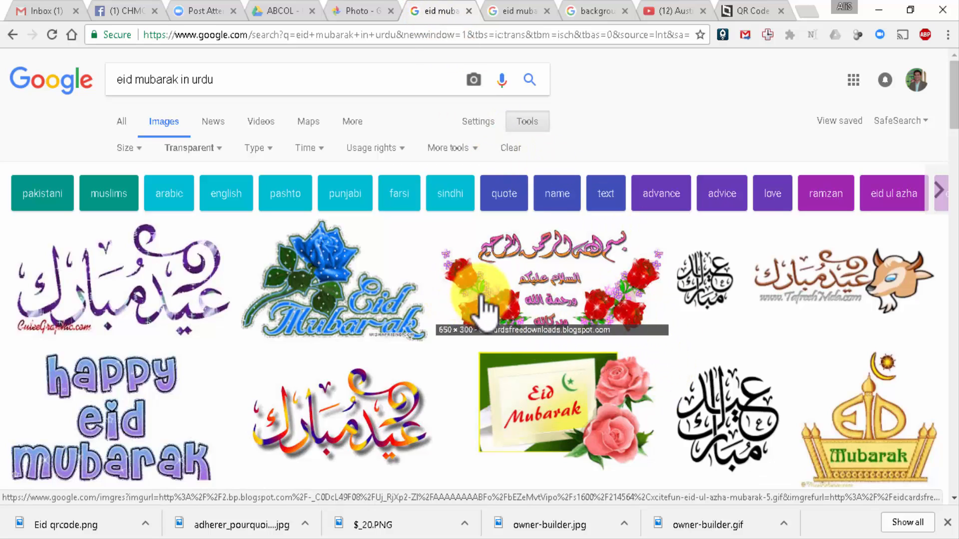
scroll(394, 345, "down", 4)
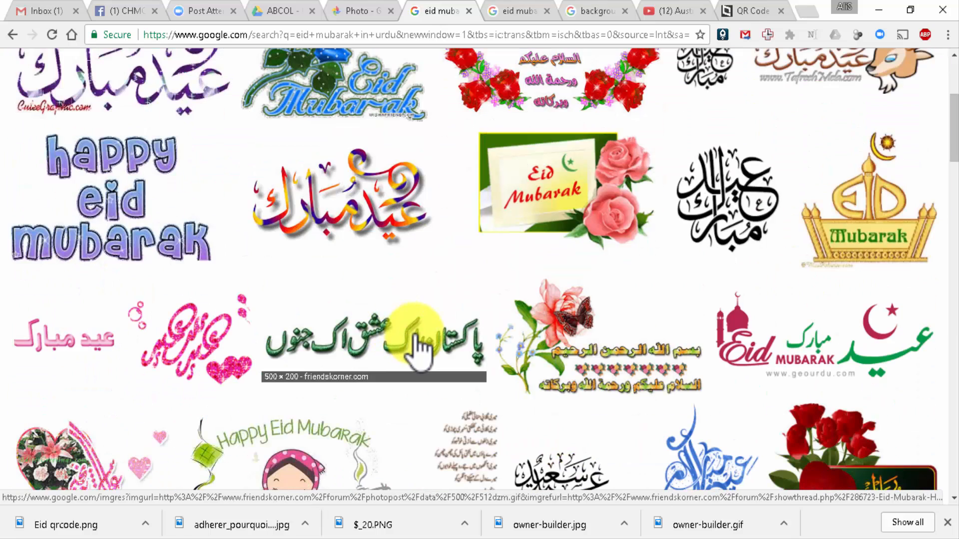
scroll(418, 349, "up", 1)
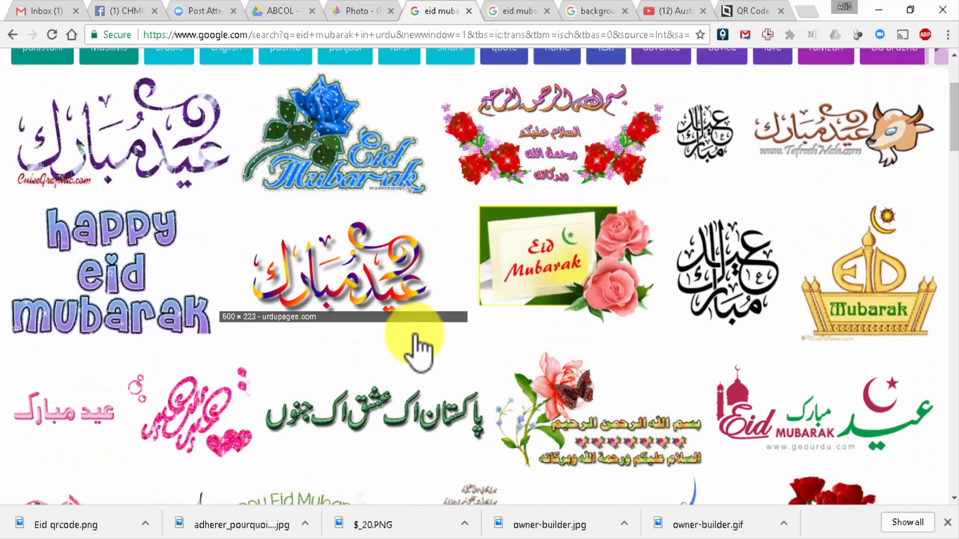
scroll(419, 350, "up", 1)
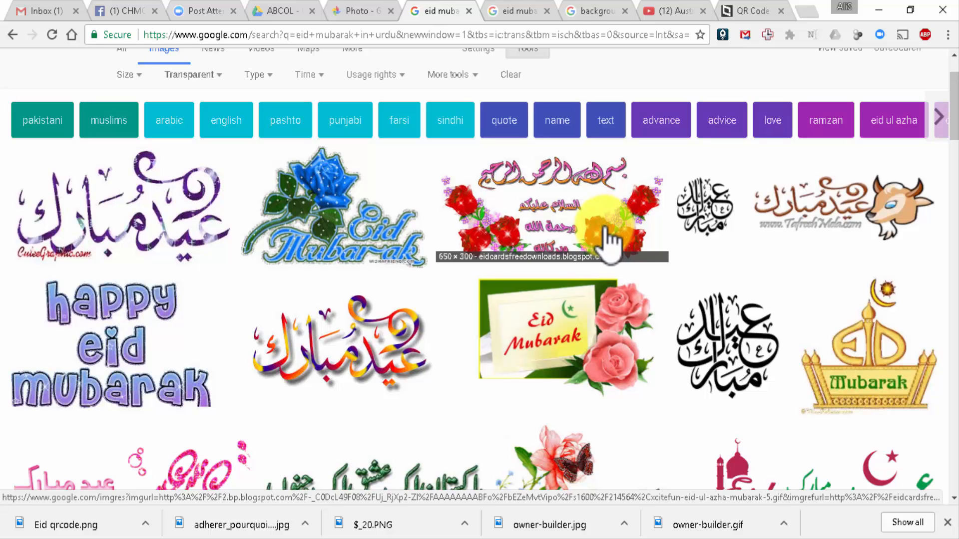
left_click(384, 320)
scroll(300, 300, "up", 4)
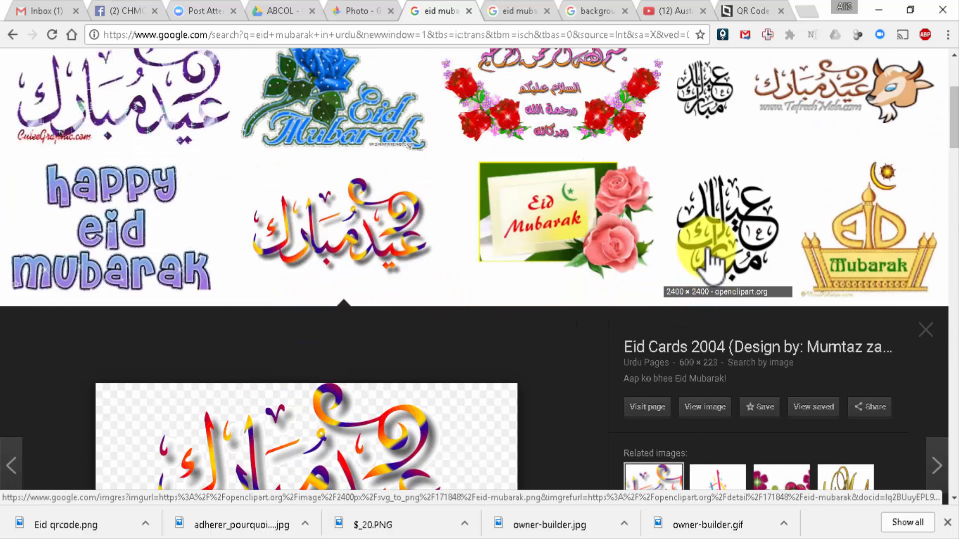
left_click(715, 258)
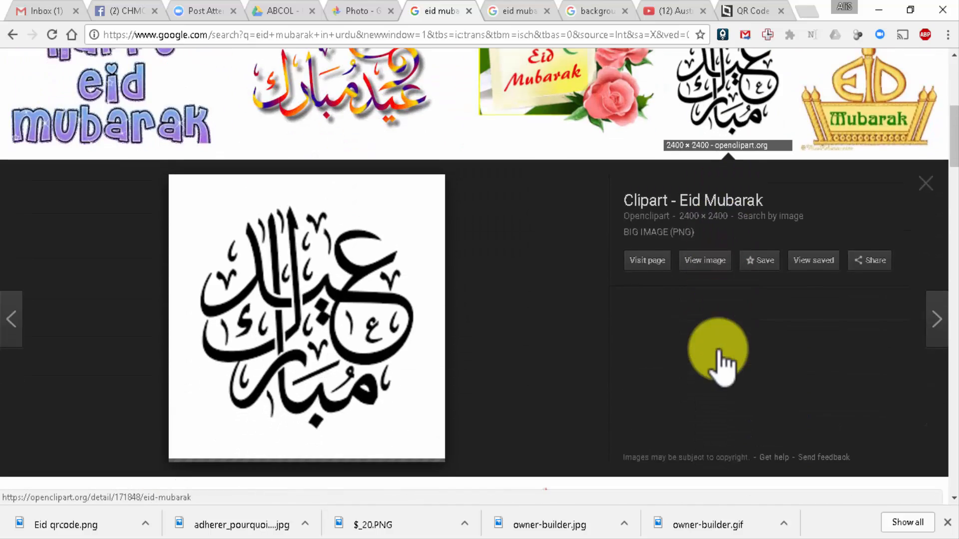
right_click(353, 313)
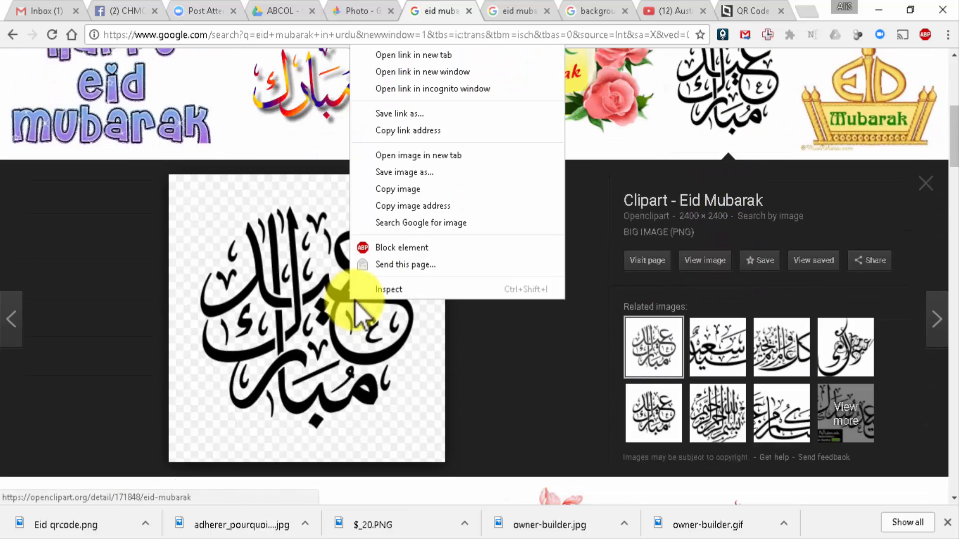
left_click(418, 188)
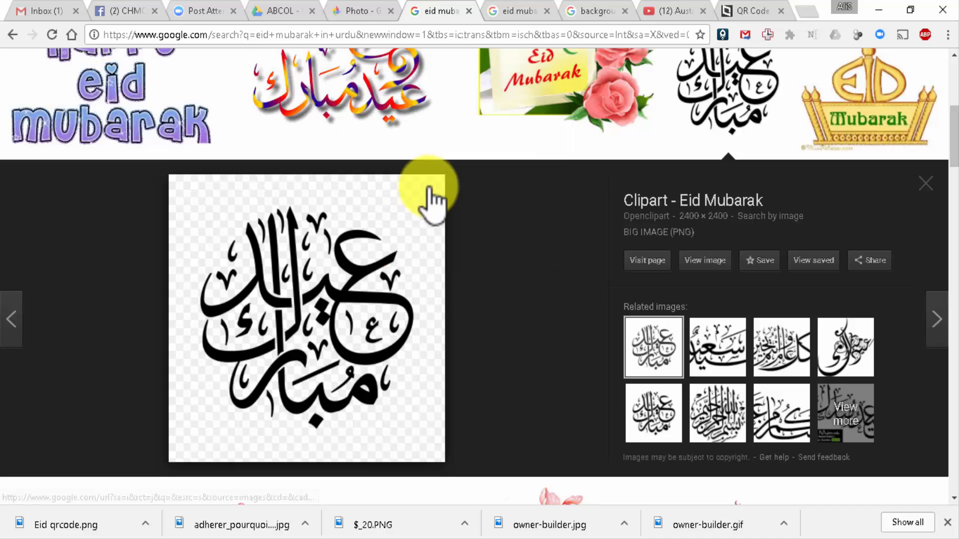
- Switch to PowerPoint, paste the black Eid Mubarak calligraphy onto slide 1, and shrink the oversized picture to sit over the red background
key("alt+Tab")
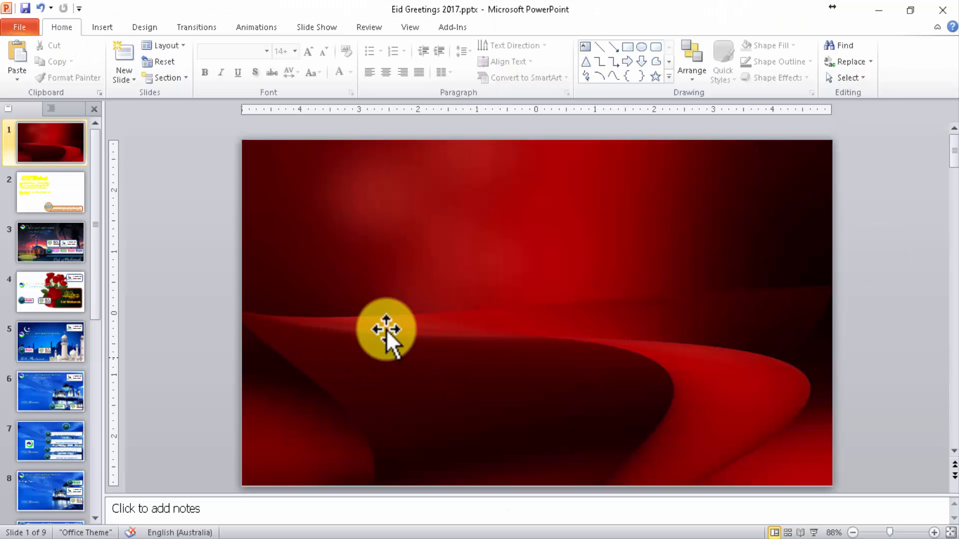
key("ctrl+v")
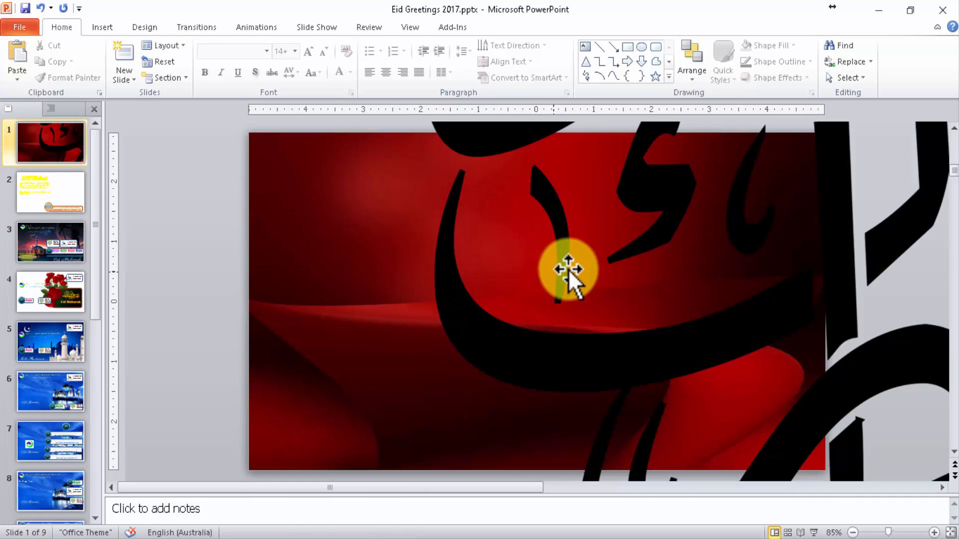
left_click(571, 268)
scroll(565, 270, "down", 4, "ctrl")
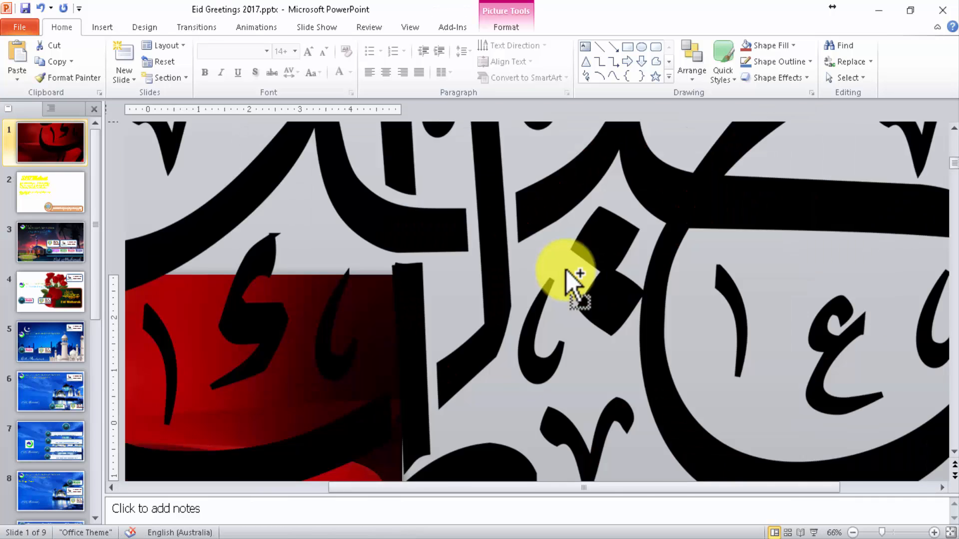
scroll(565, 270, "down", 3, "ctrl")
scroll(663, 274, "down", 1)
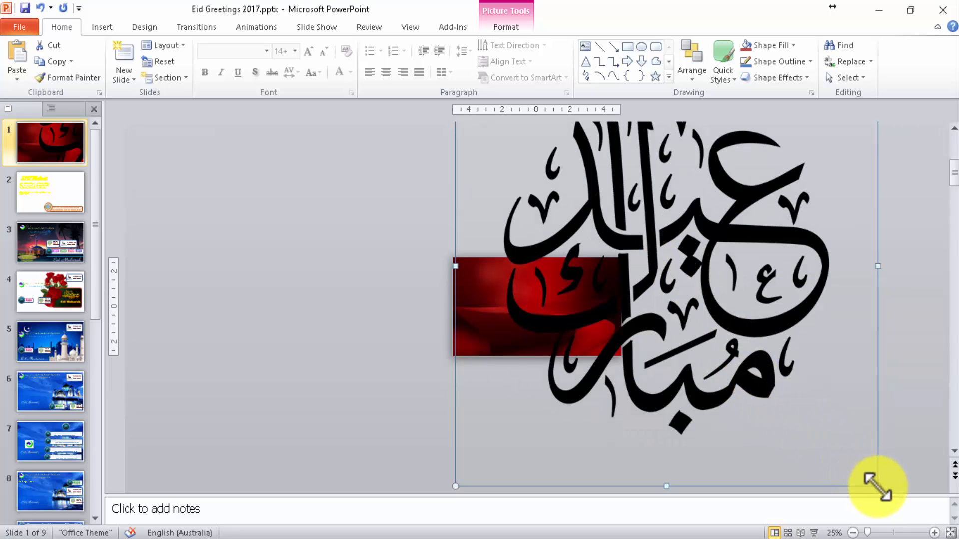
left_click_drag(877, 485, 691, 327)
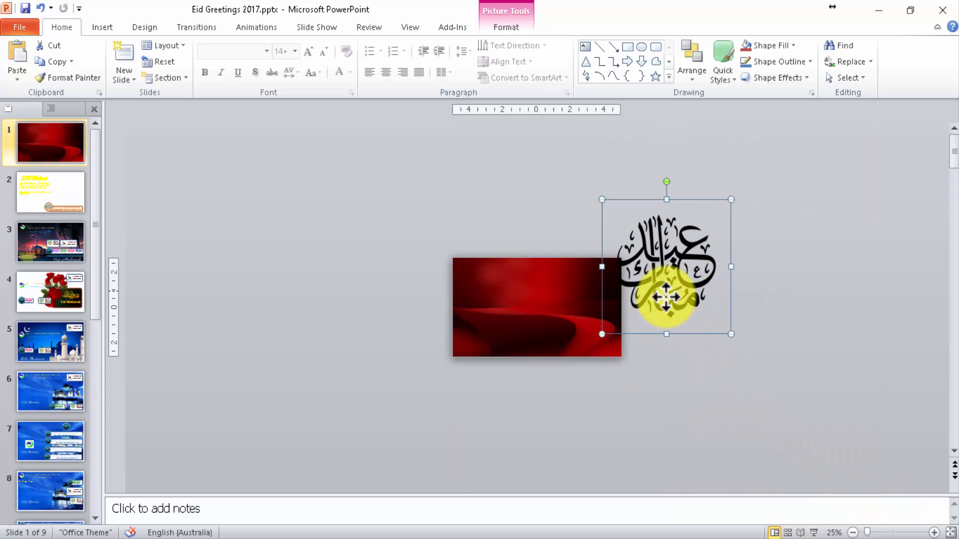
left_click_drag(669, 289, 540, 330)
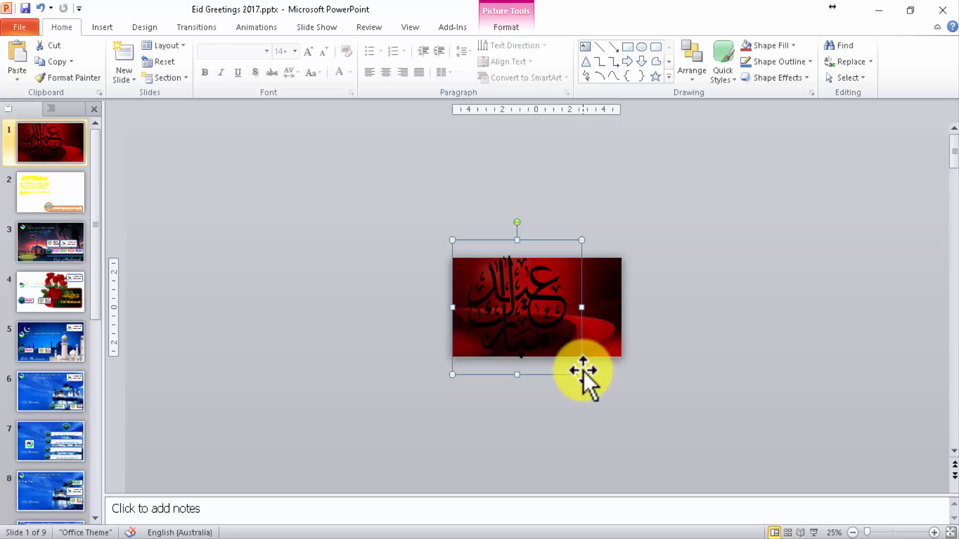
- Scale the calligraphy down further to about 3.66" square and place it horizontally centred near the slide's upper edge
left_click_drag(578, 372, 512, 323)
left_click_drag(491, 291, 575, 312)
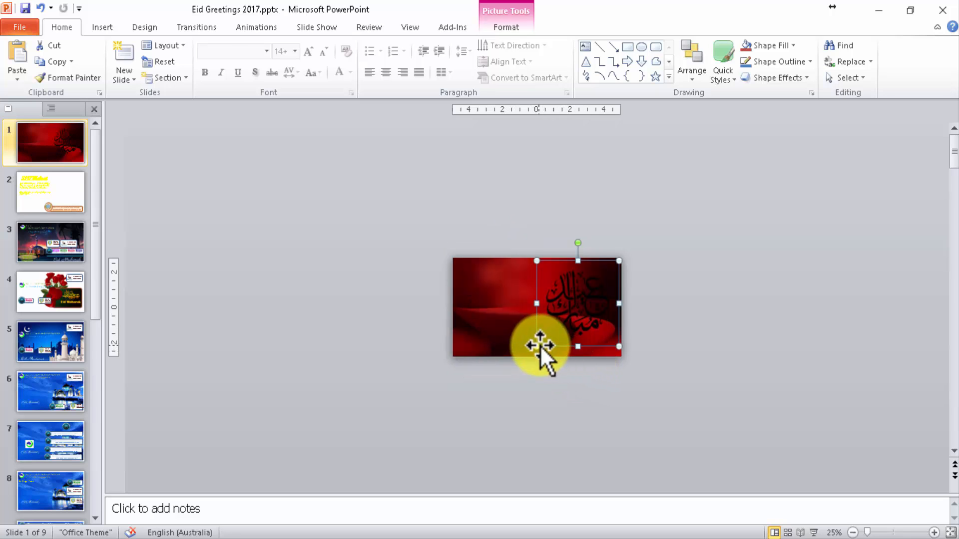
left_click_drag(537, 346, 558, 325)
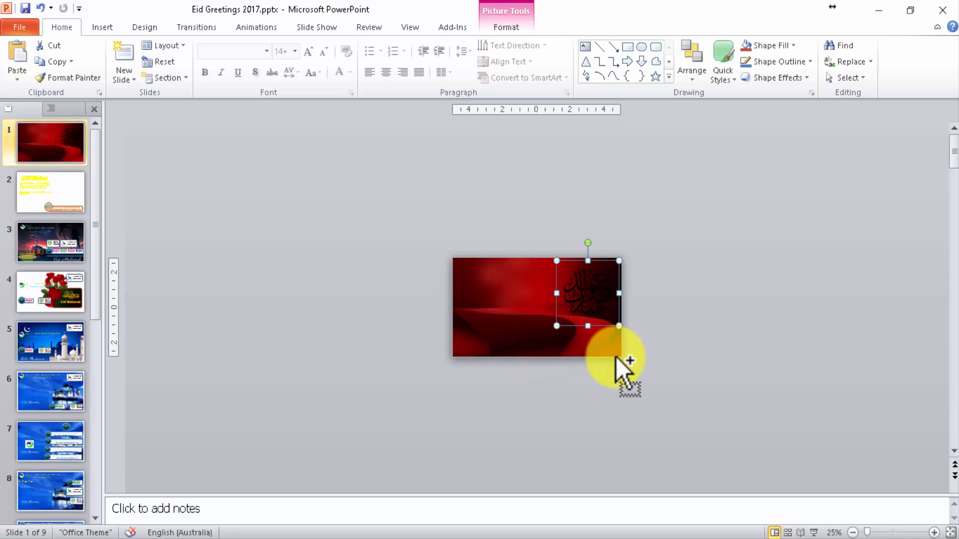
scroll(619, 358, "up", 5, "ctrl")
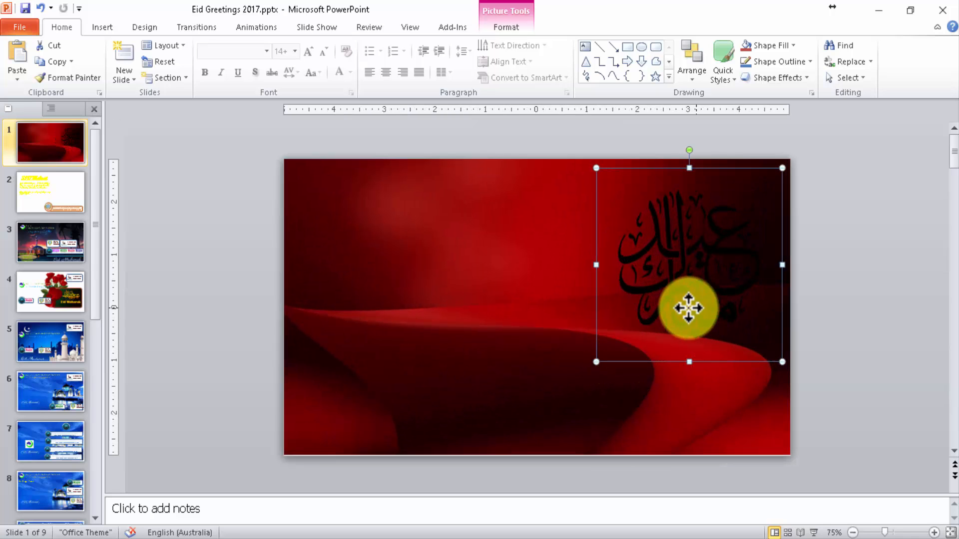
left_click_drag(688, 308, 556, 301)
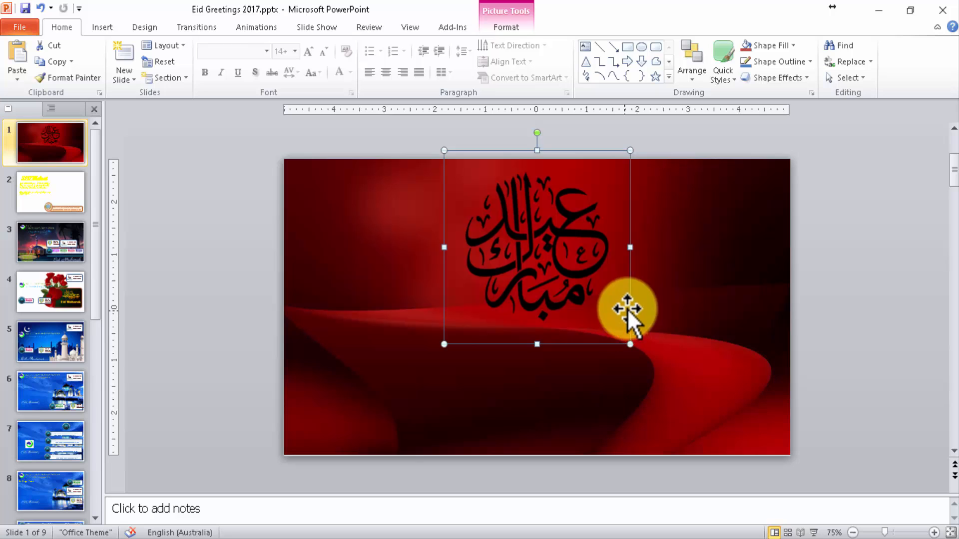
- Recolor the Eid Mubarak calligraphy on slide 1 with the pale, near-white washout variant
left_click(507, 27)
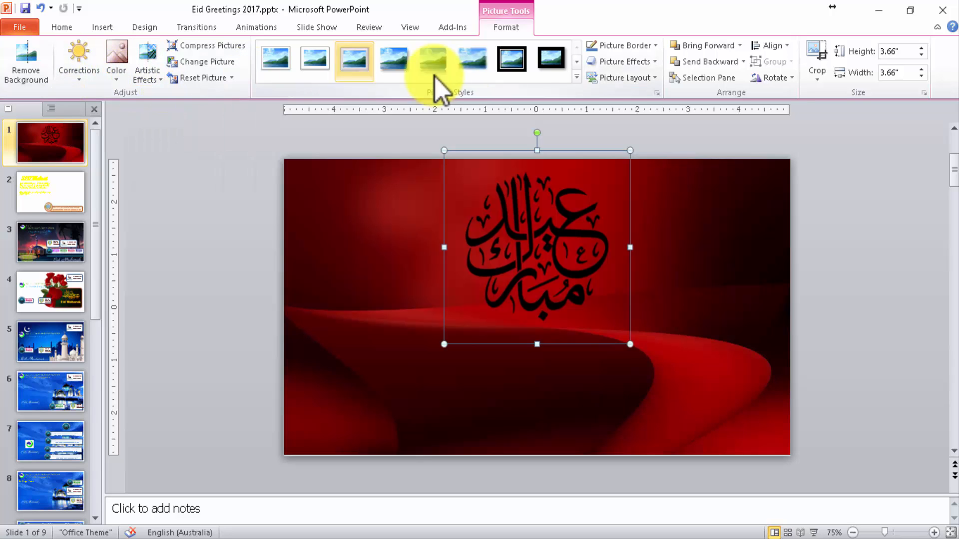
left_click(115, 79)
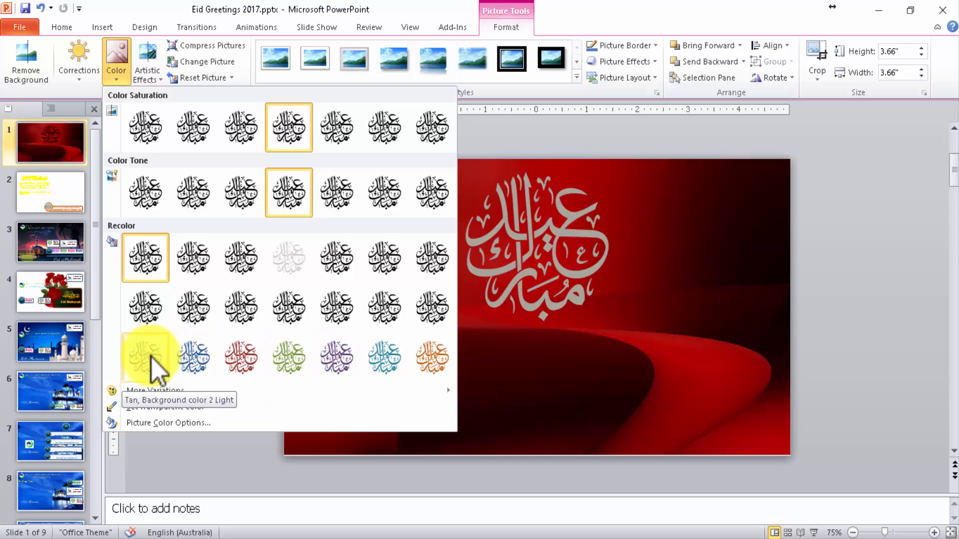
left_click(295, 263)
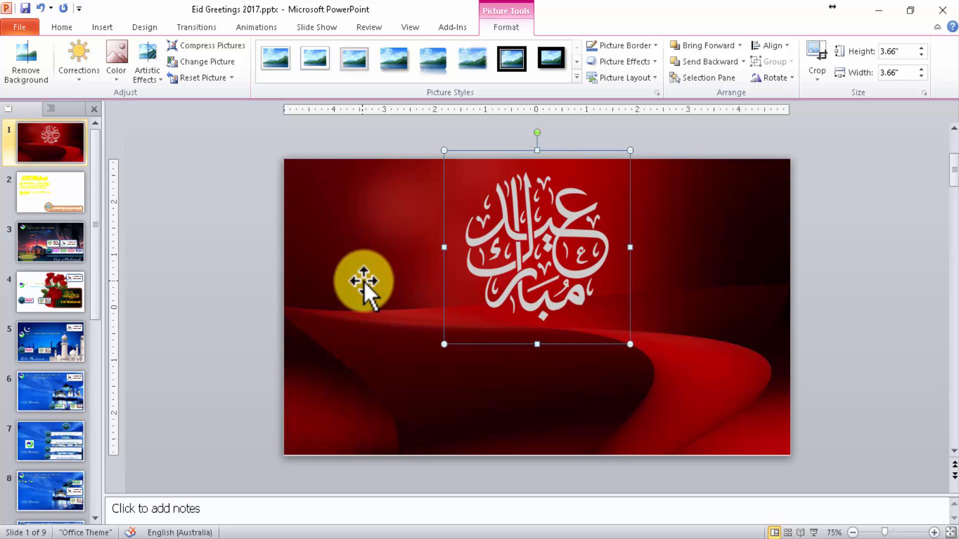
- Go to slide 2 and select the yellow "EID Mubarak" heading text box
scroll(250, 214, "down", 1)
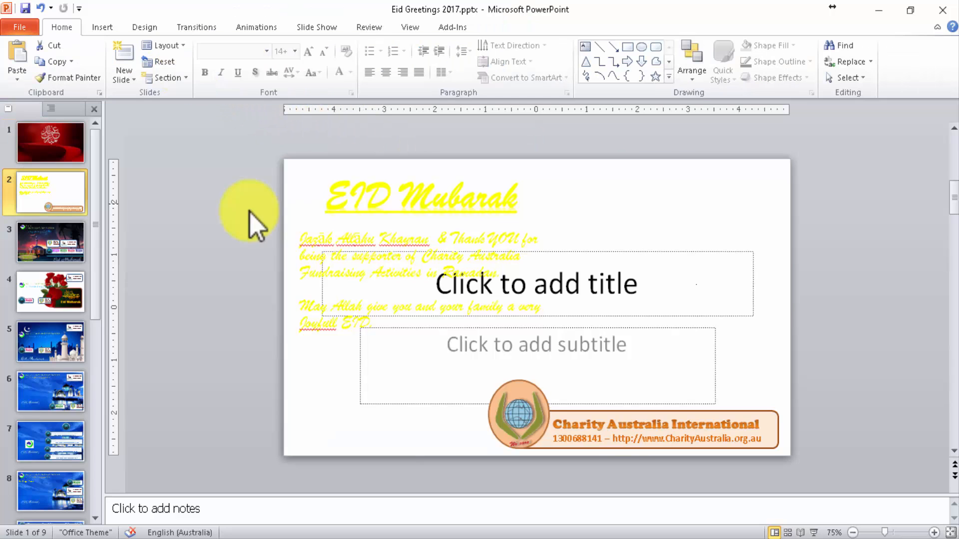
left_click(358, 237)
left_click(368, 203)
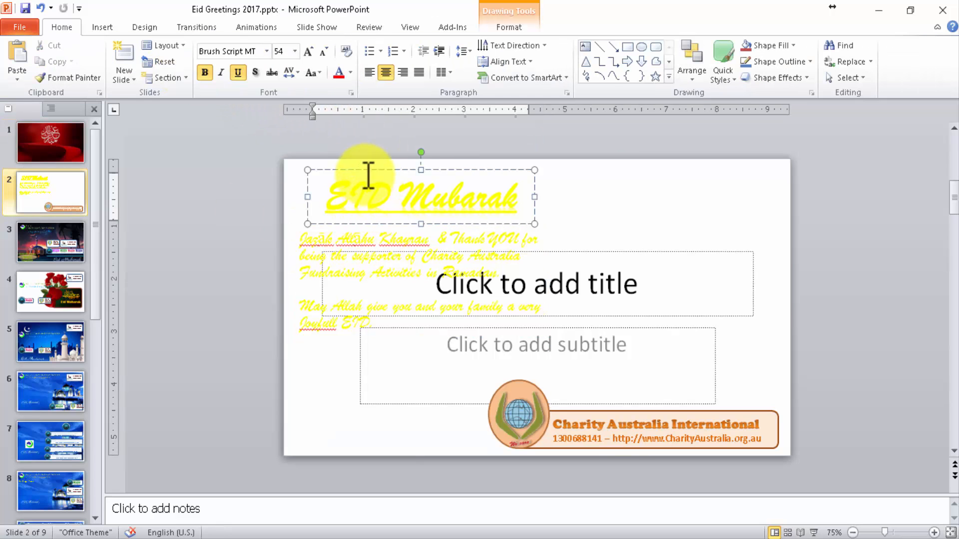